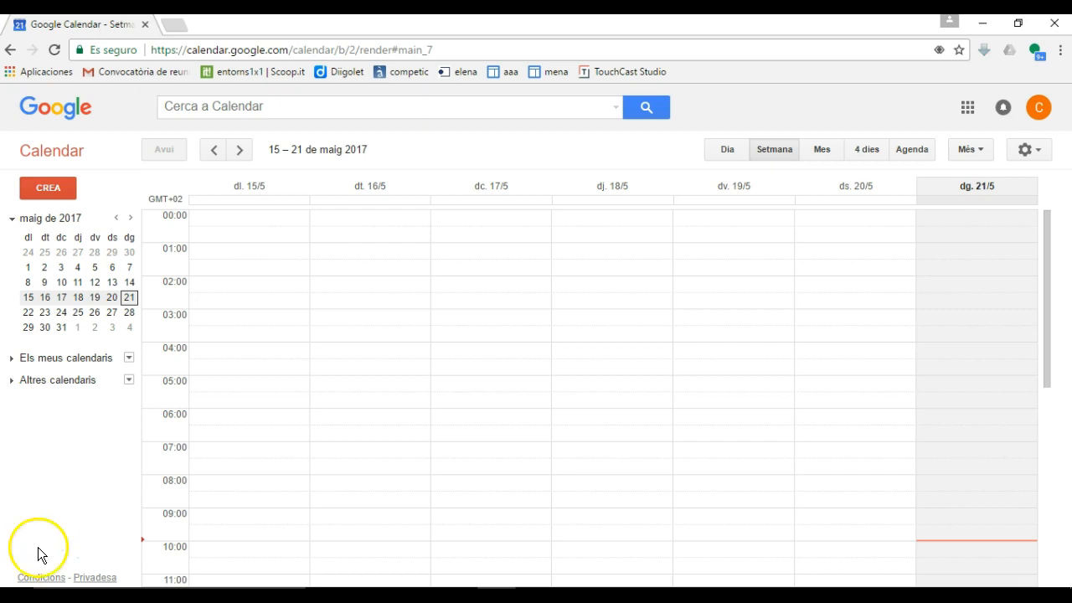
Step: Start a new calendar and name it "Projectes de Competic"
{"action": "left_click", "coordinate": [129, 358]}
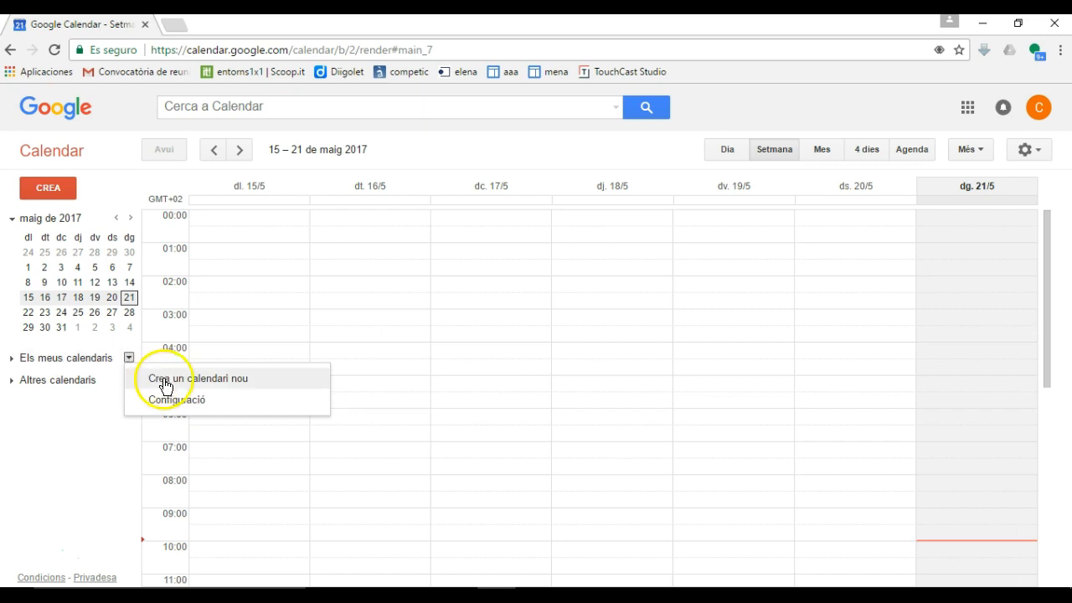
{"action": "left_click", "coordinate": [201, 384]}
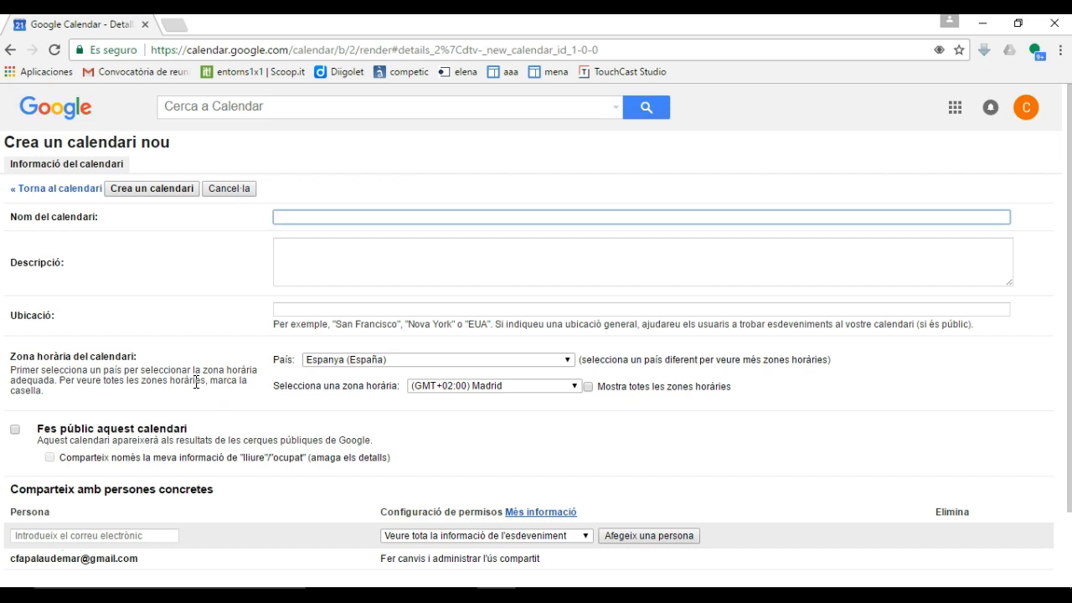
{"action": "left_click", "coordinate": [376, 221]}
{"action": "type", "text": "Projectes de Competic"}
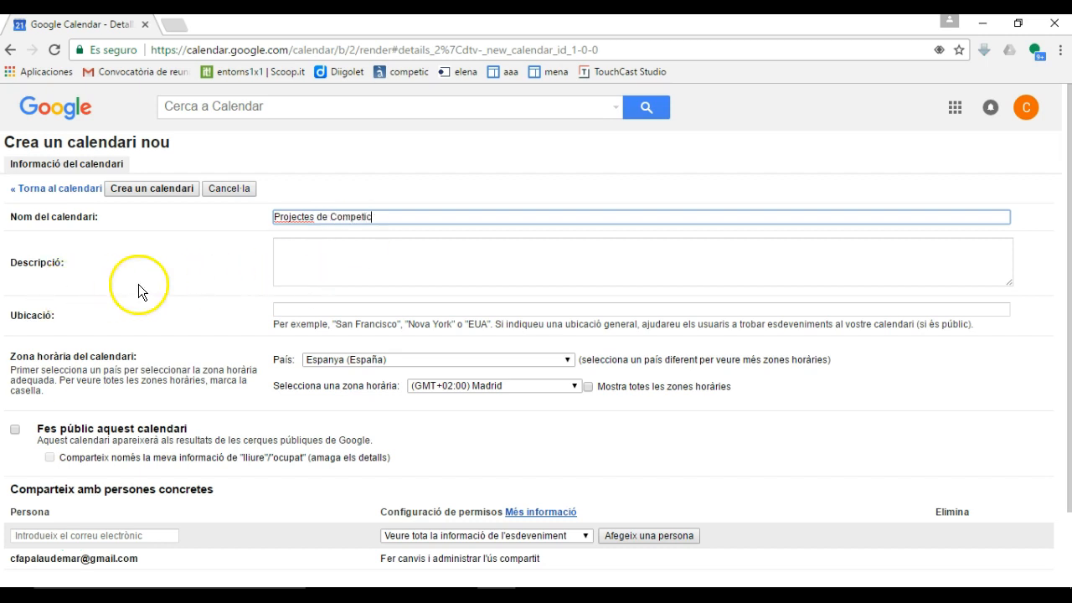
Step: Set the description to "Calendari per a gestionar les dates en que es realitzaran els diferents projectes d'avaluació dels diferents nivells de Competic al CFA Palau de Mar"
{"action": "left_click", "coordinate": [335, 263]}
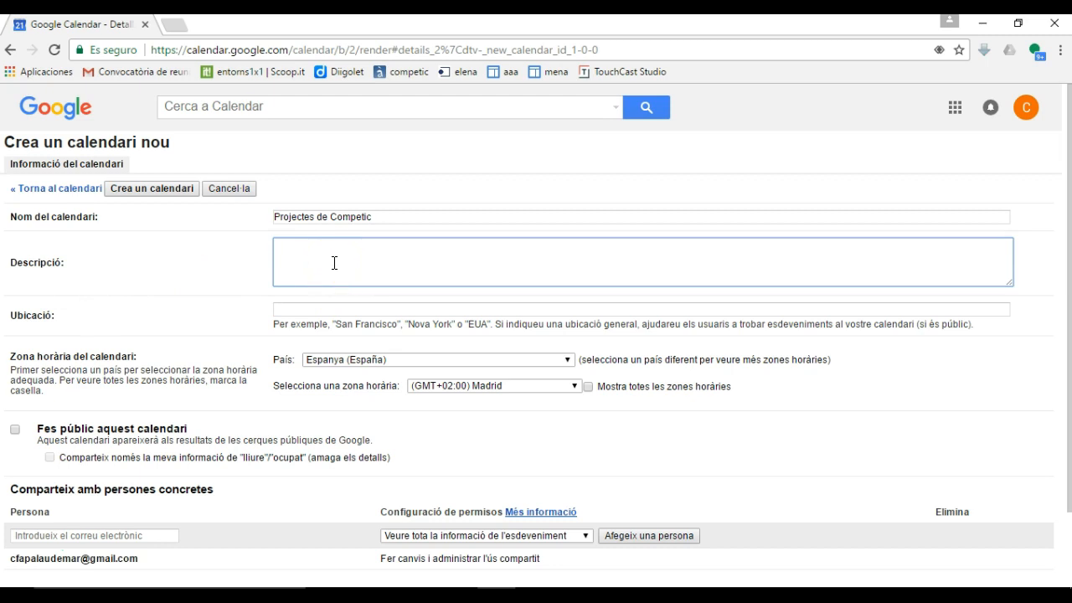
{"action": "type", "text": "Calendari per a gestionar les dates en que es realitzaran els diferents projectes d'avaluació dels diferents nivells de Competic al CFA Palau de Mar"}
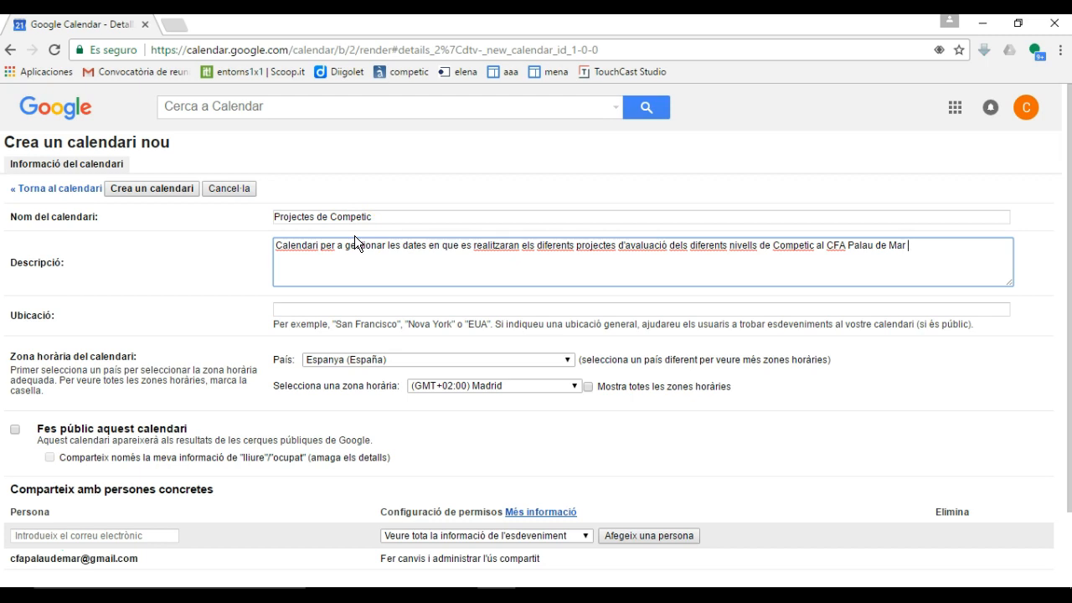
Step: Set the new calendar's location to Barcelona and make the calendar public
{"action": "left_click", "coordinate": [355, 309]}
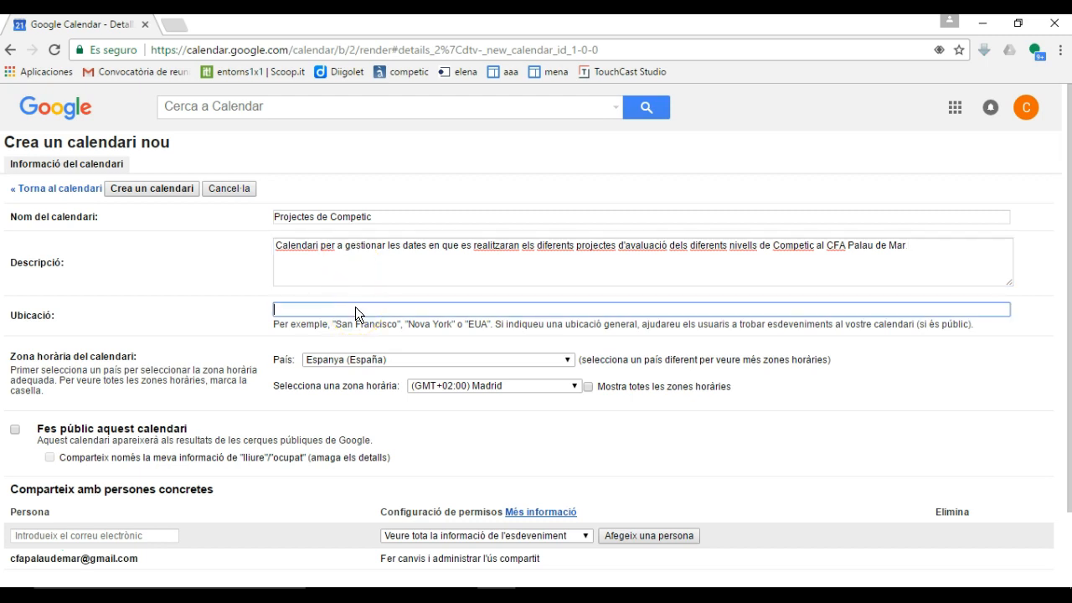
{"action": "type", "text": "Barcelona"}
{"action": "scroll", "coordinate": [687, 388], "scroll_direction": "down", "scroll_amount": 2}
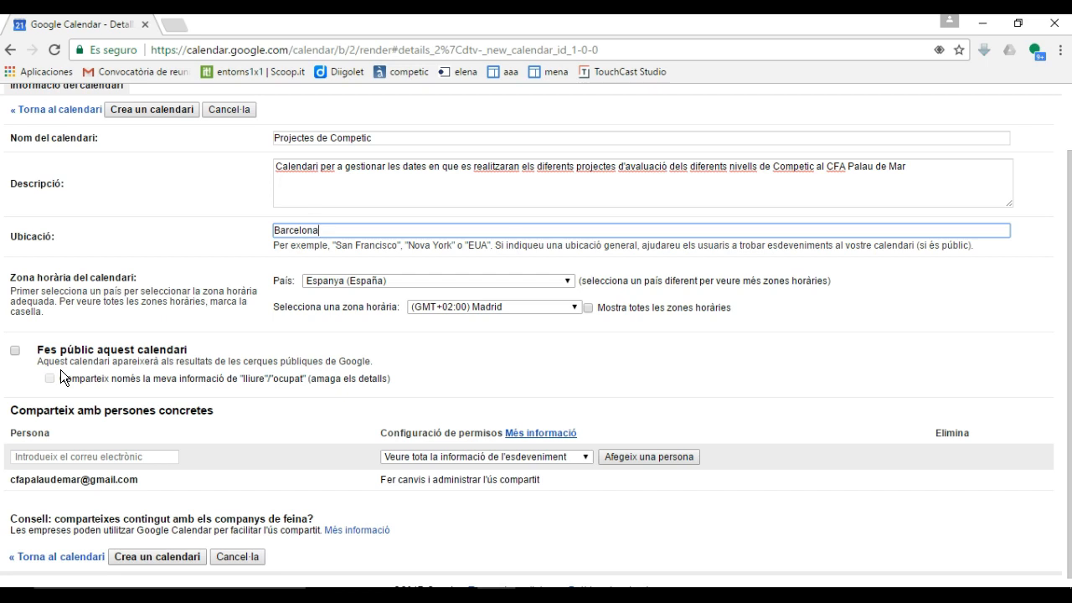
{"action": "left_click", "coordinate": [17, 352]}
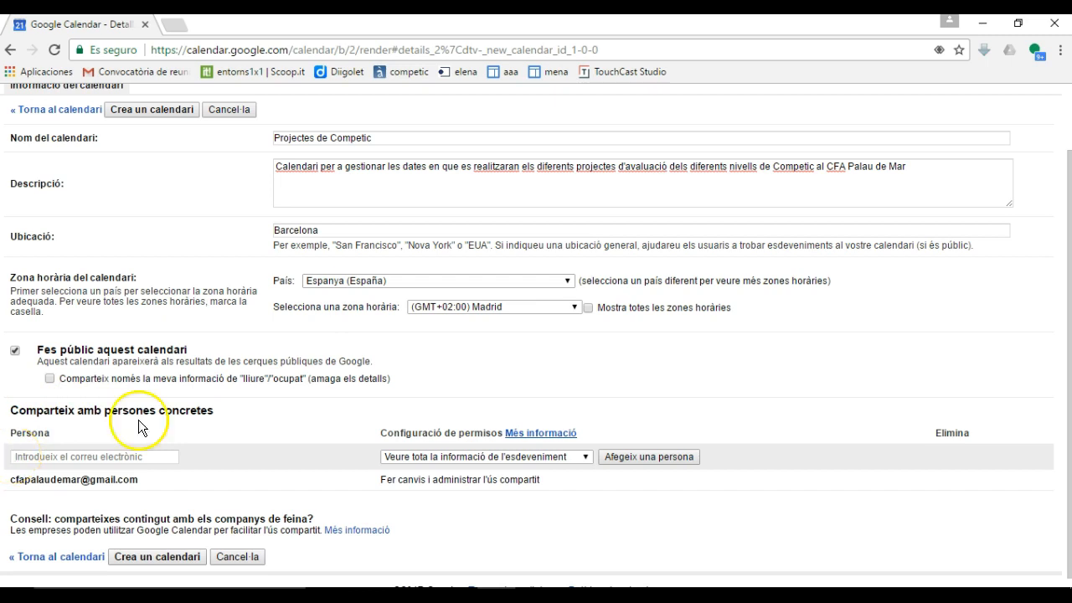
Step: Create the Projectes de Competic calendar and agree to make its events publicly visible
{"action": "scroll", "coordinate": [262, 380], "scroll_direction": "down", "scroll_amount": 1}
{"action": "scroll", "coordinate": [262, 379], "scroll_direction": "up", "scroll_amount": 2}
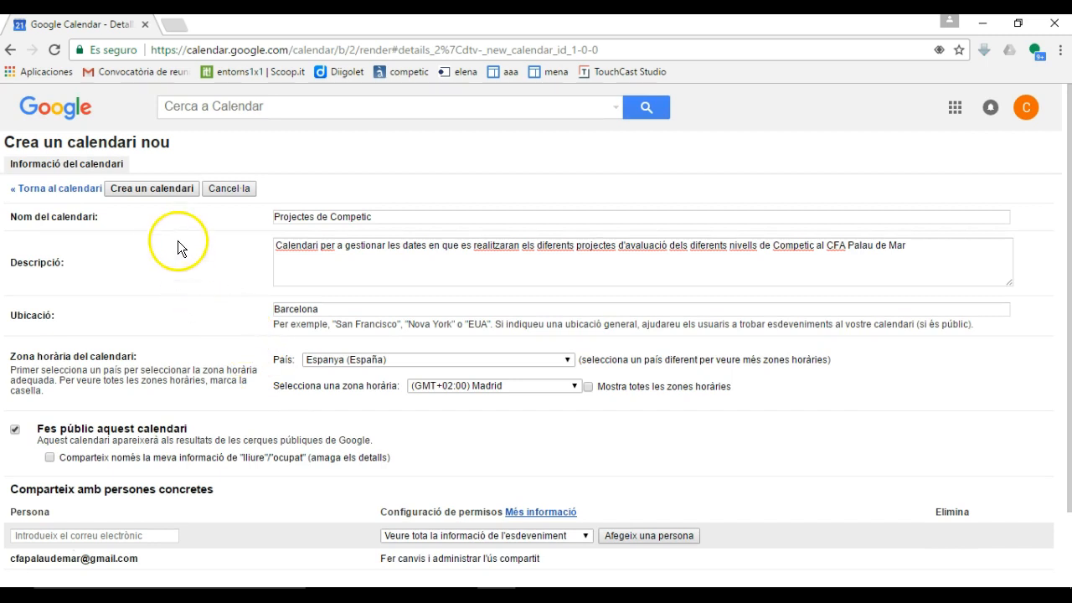
{"action": "left_click", "coordinate": [155, 189]}
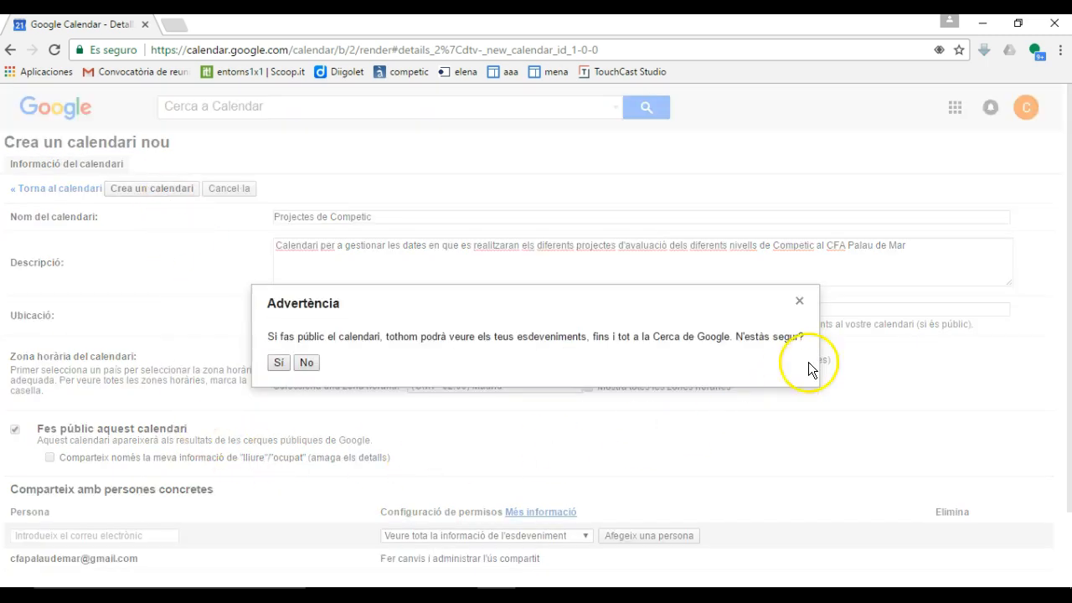
{"action": "left_click", "coordinate": [280, 363]}
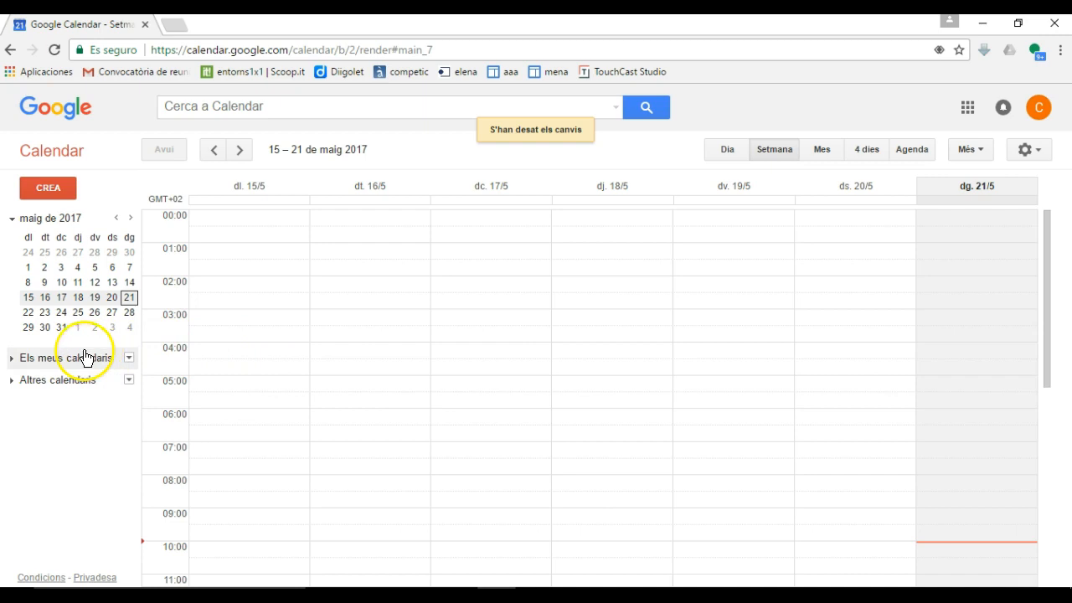
Step: Expand the list of own calendars and toggle the others so CFA Palau de Mar and Aniversaris are shown and Tasques is hidden
{"action": "left_click", "coordinate": [13, 364]}
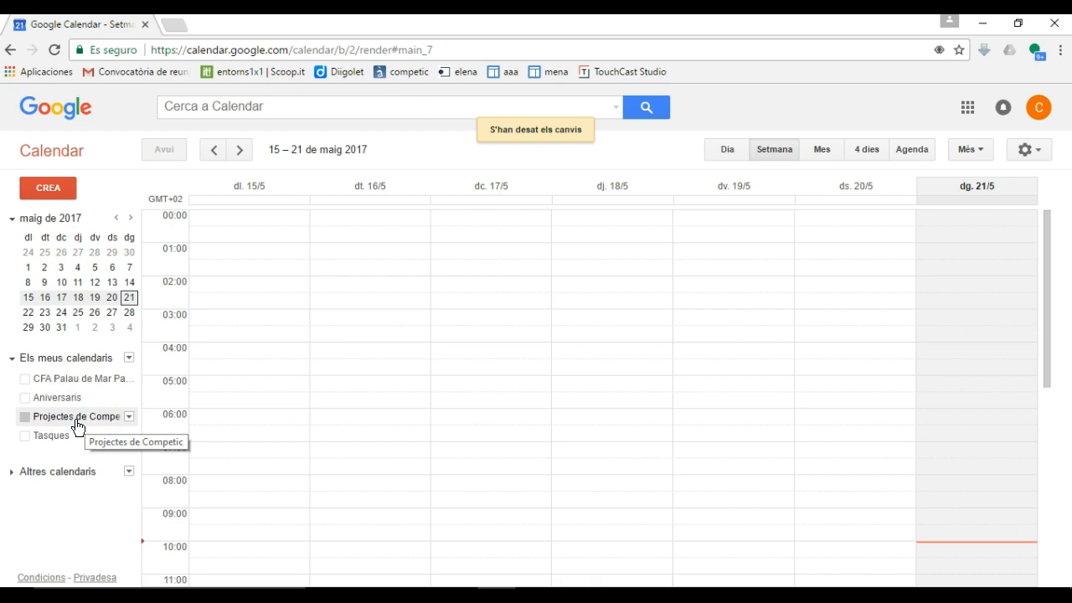
{"action": "left_click", "coordinate": [27, 379]}
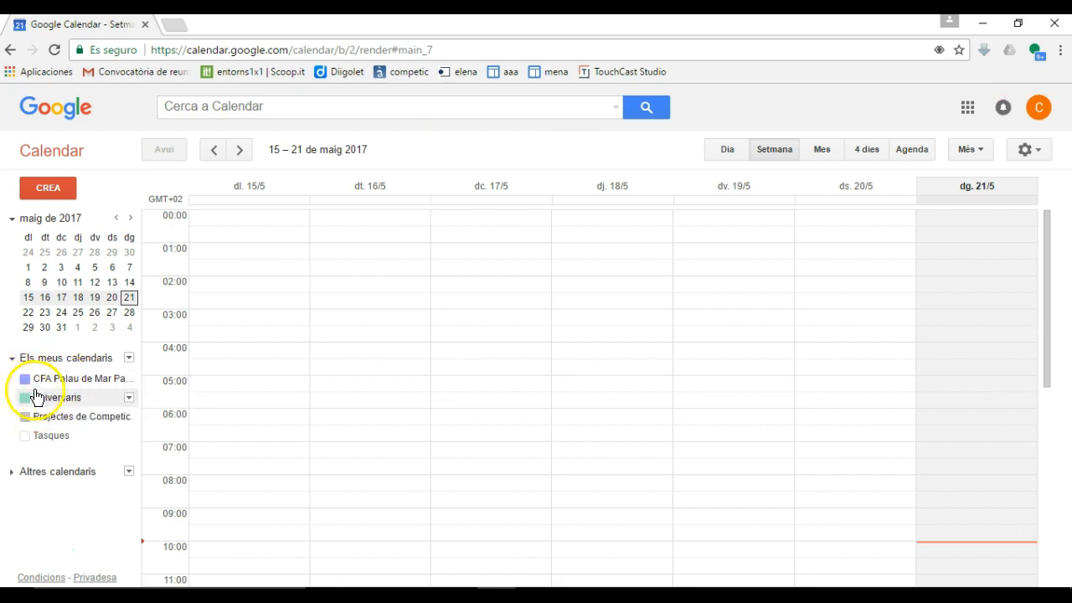
{"action": "left_click", "coordinate": [36, 404]}
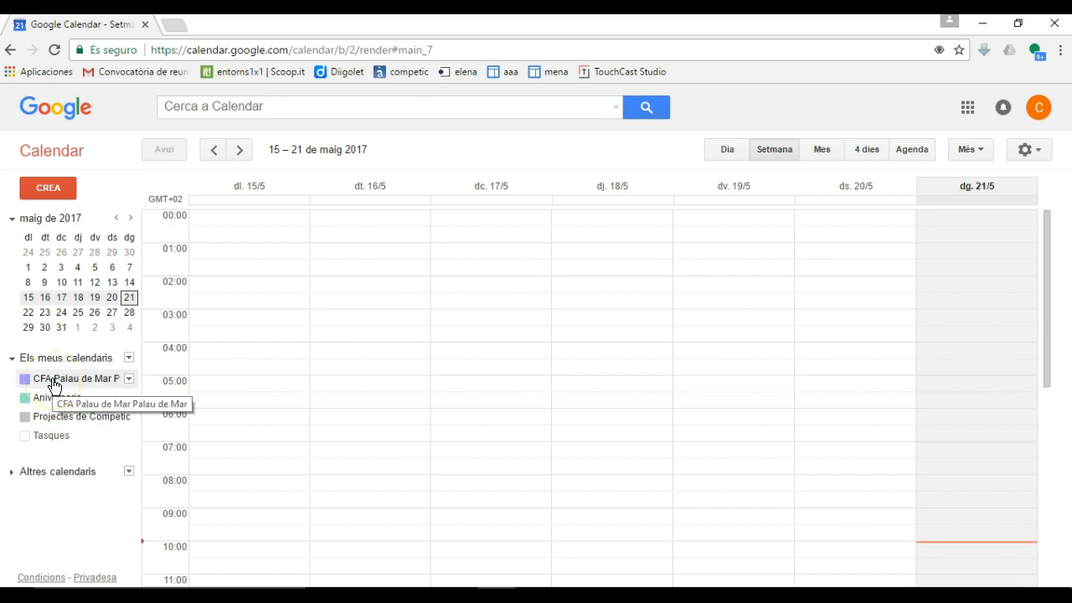
{"action": "left_click", "coordinate": [54, 383]}
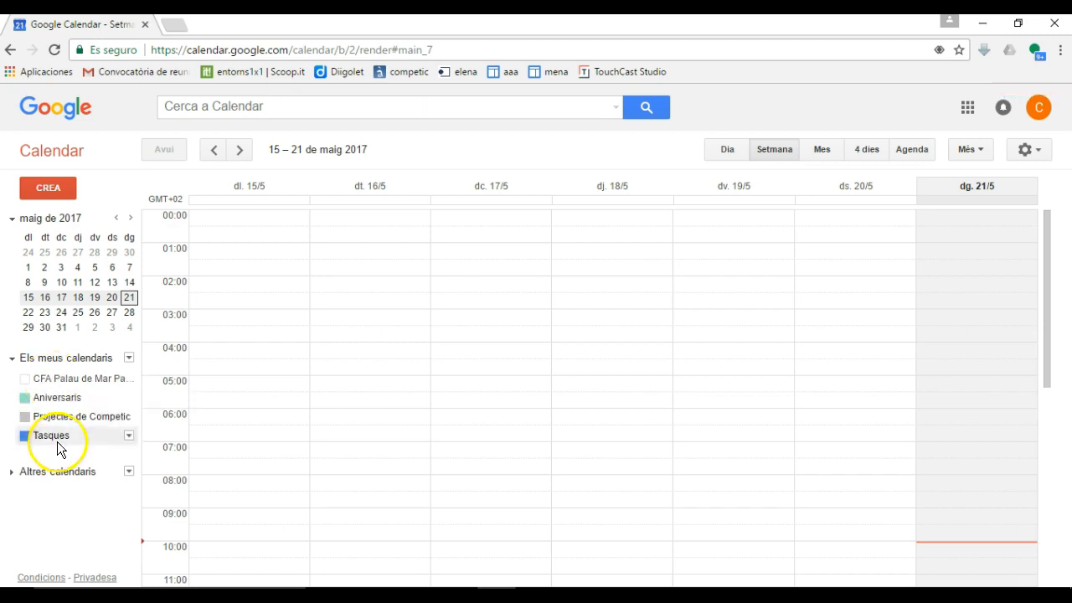
{"action": "left_click", "coordinate": [59, 404]}
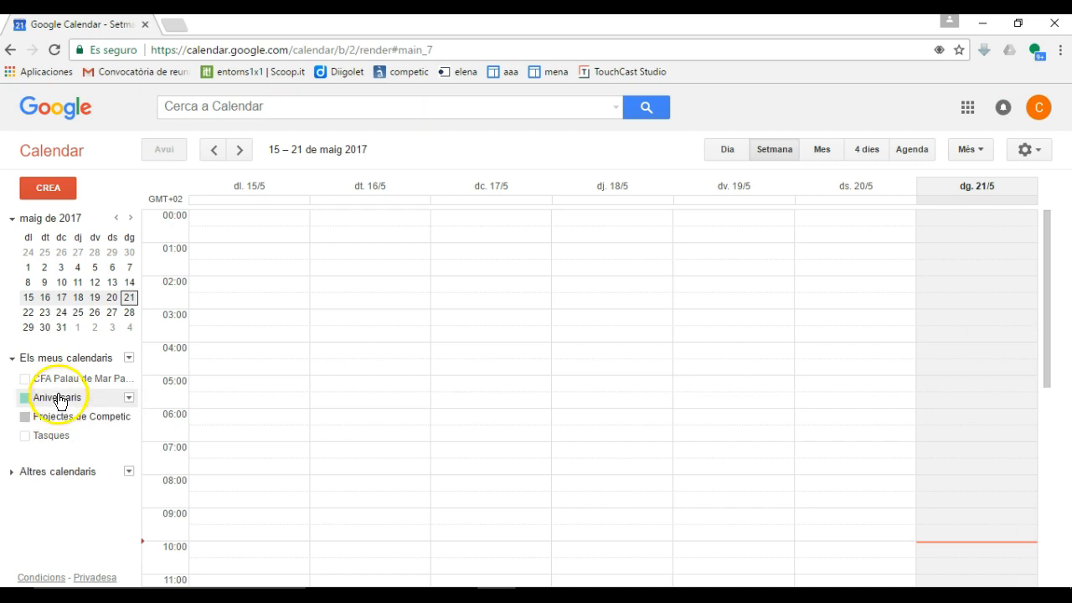
{"action": "left_click", "coordinate": [57, 382]}
{"action": "left_click", "coordinate": [54, 397]}
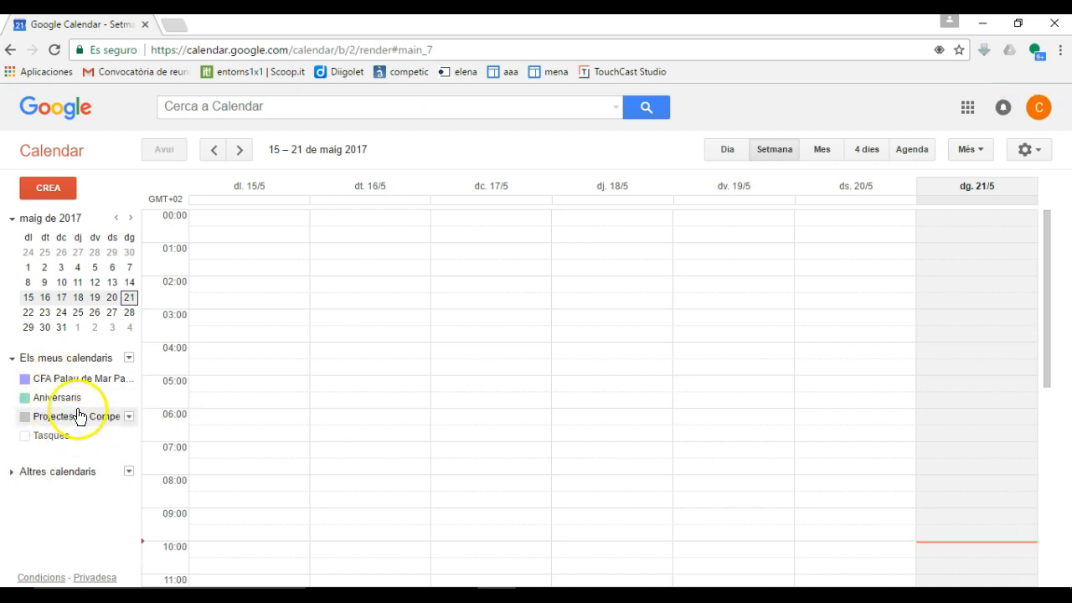
Step: Change the Projectes de Competic calendar's colour to the strong blue and display only that calendar
{"action": "left_click", "coordinate": [129, 419]}
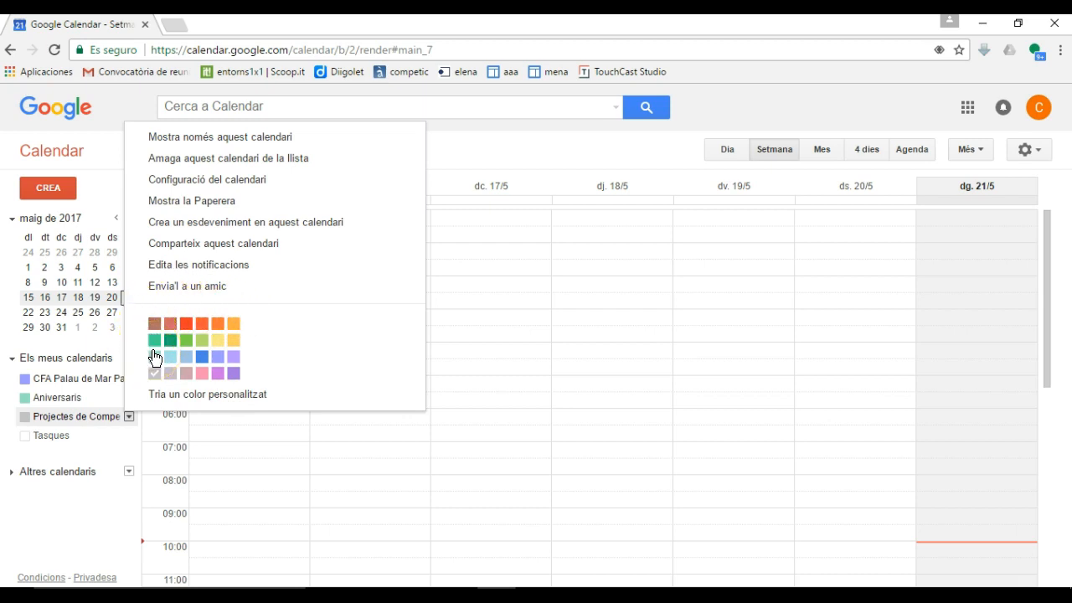
{"action": "left_click", "coordinate": [205, 355]}
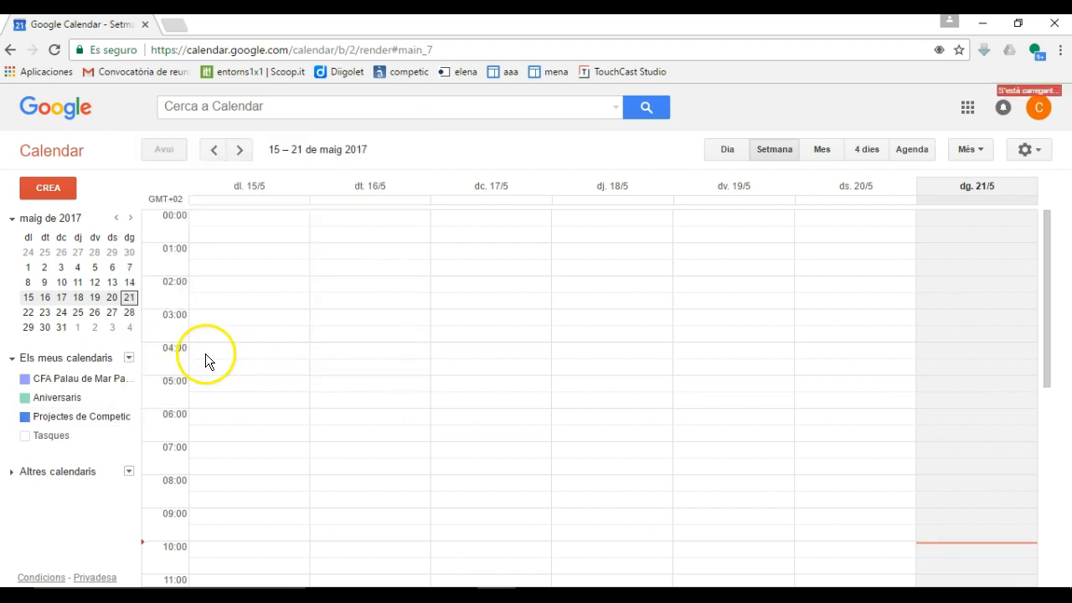
{"action": "left_click", "coordinate": [129, 417]}
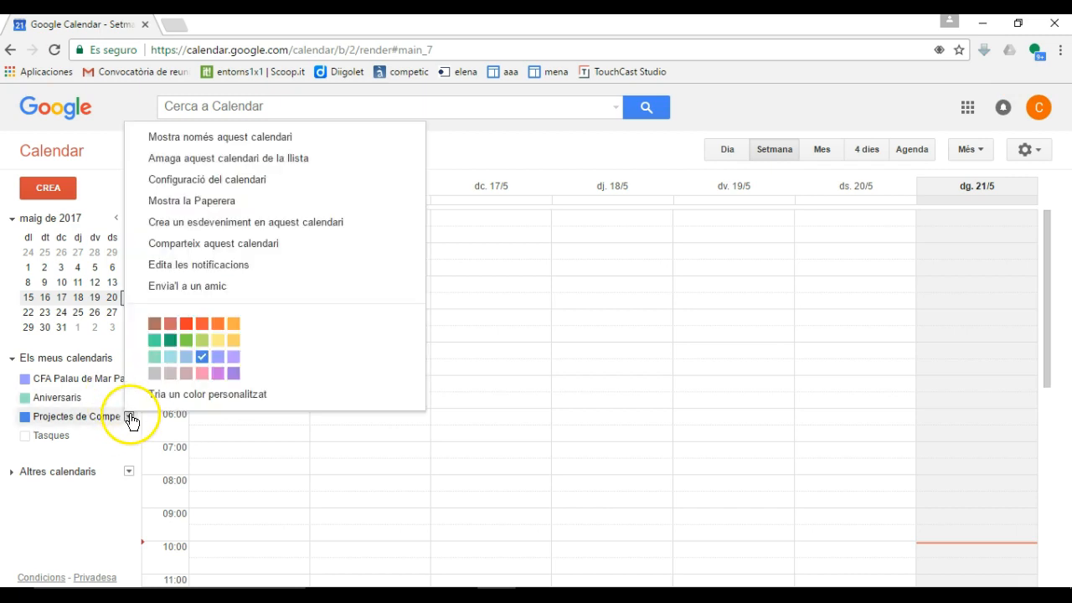
{"action": "left_click", "coordinate": [212, 137]}
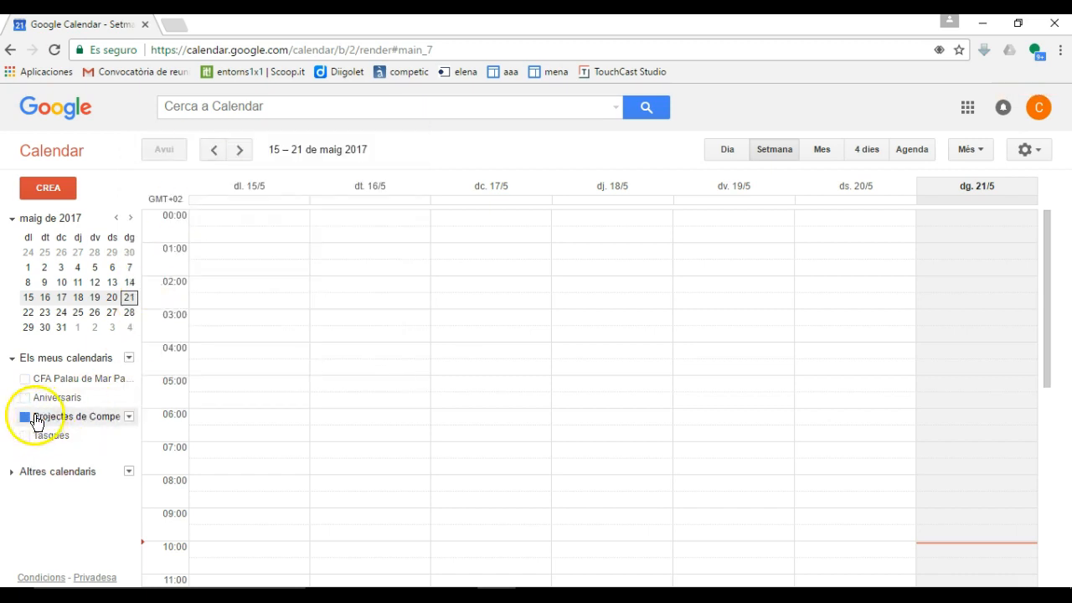
{"action": "left_click", "coordinate": [129, 417]}
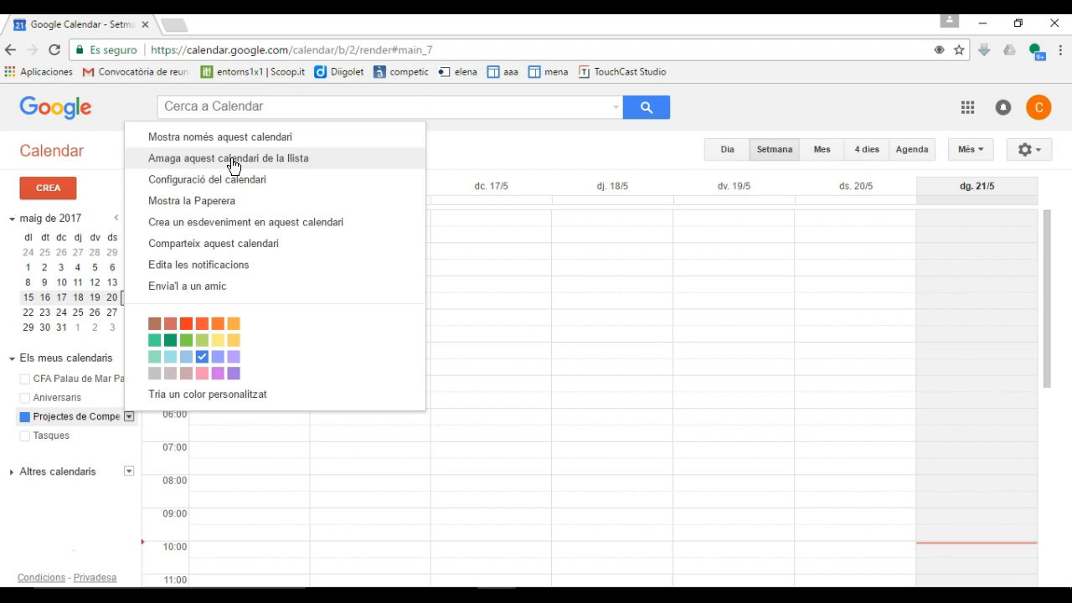
{"action": "left_click", "coordinate": [222, 190]}
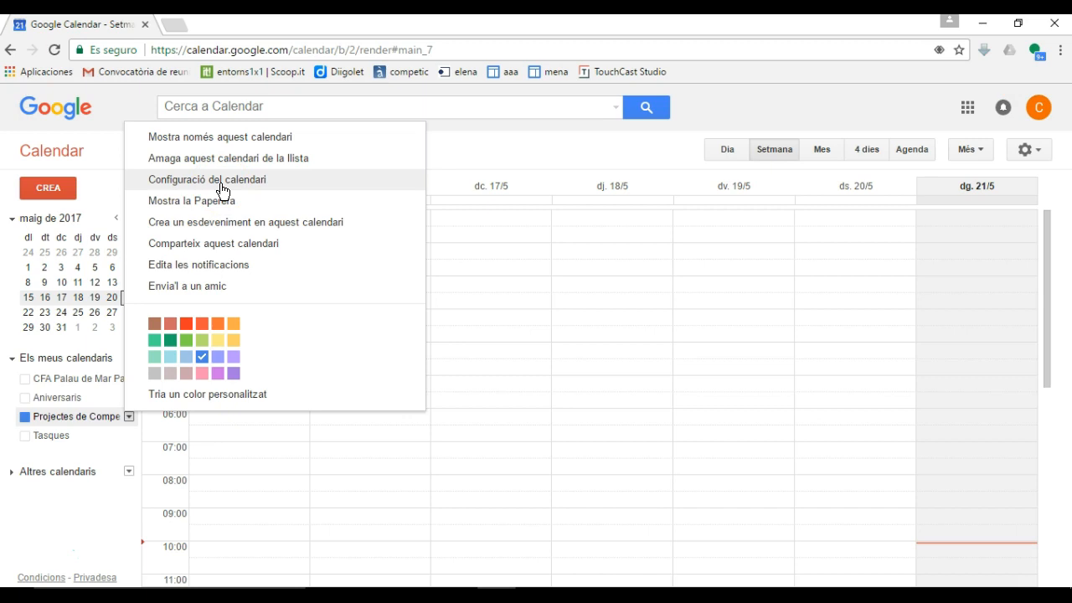
{"action": "left_click", "coordinate": [209, 212]}
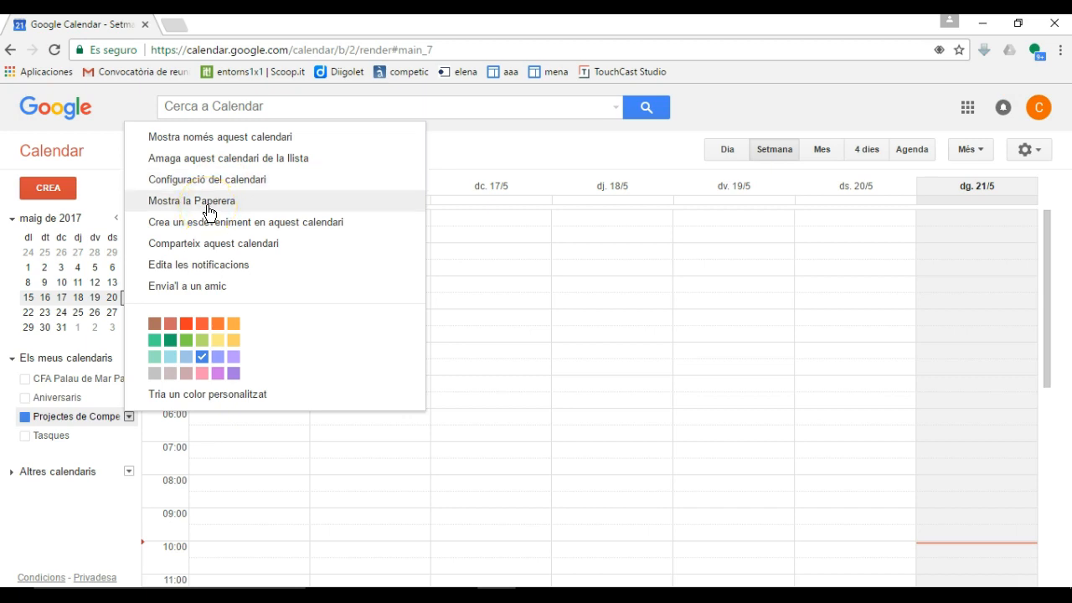
{"action": "left_click", "coordinate": [234, 203]}
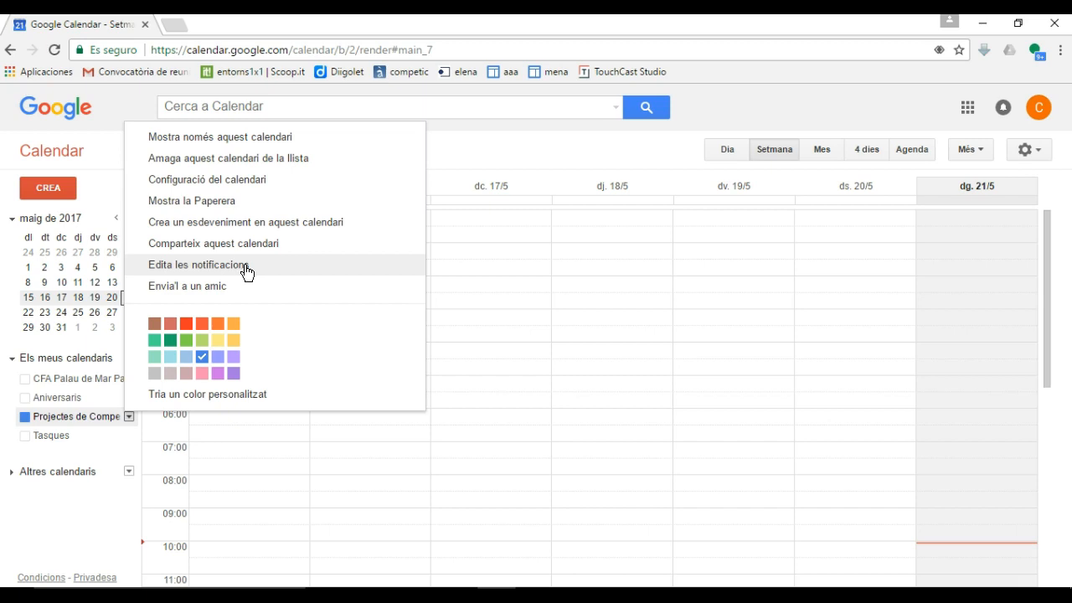
{"action": "left_click", "coordinate": [225, 293]}
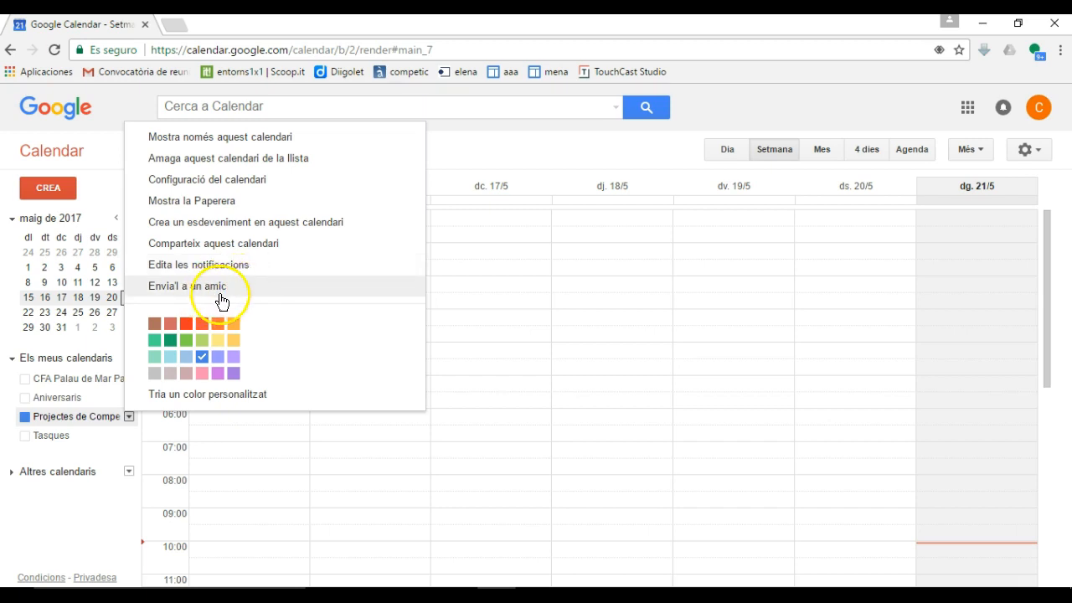